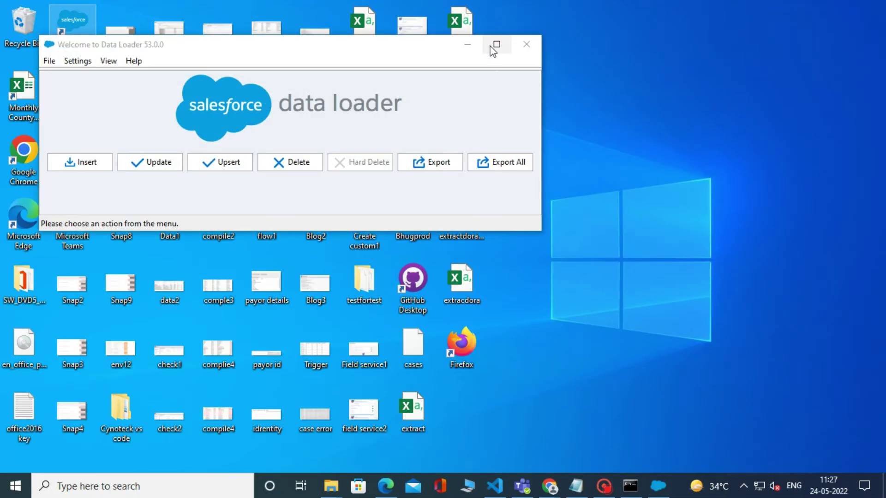
Maximize Data Loader, start an export, and keep Production as the login environment
click(492, 43)
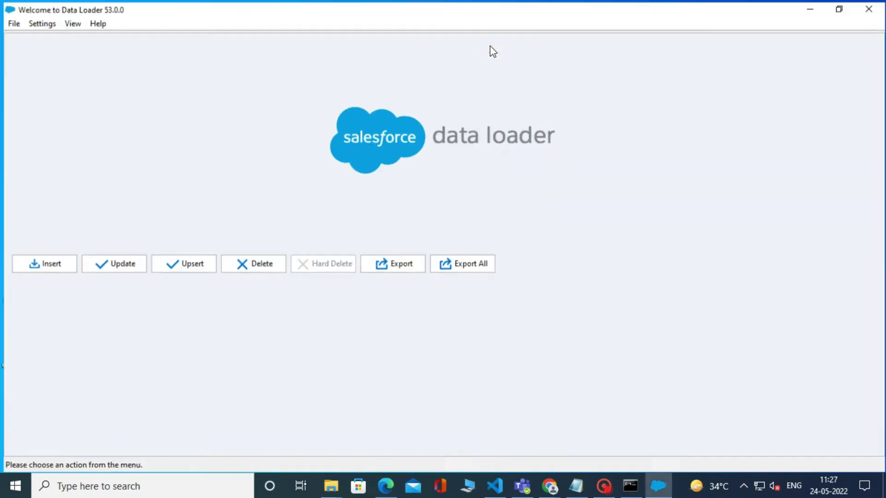
click(393, 270)
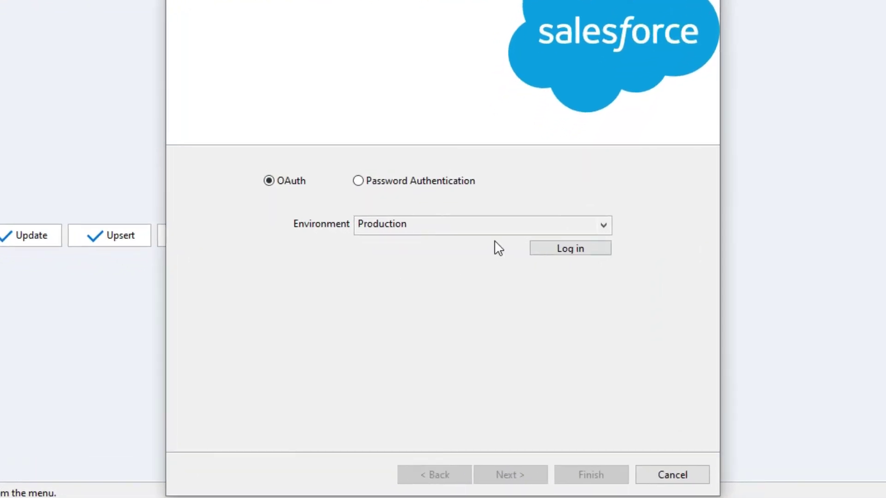
click(603, 226)
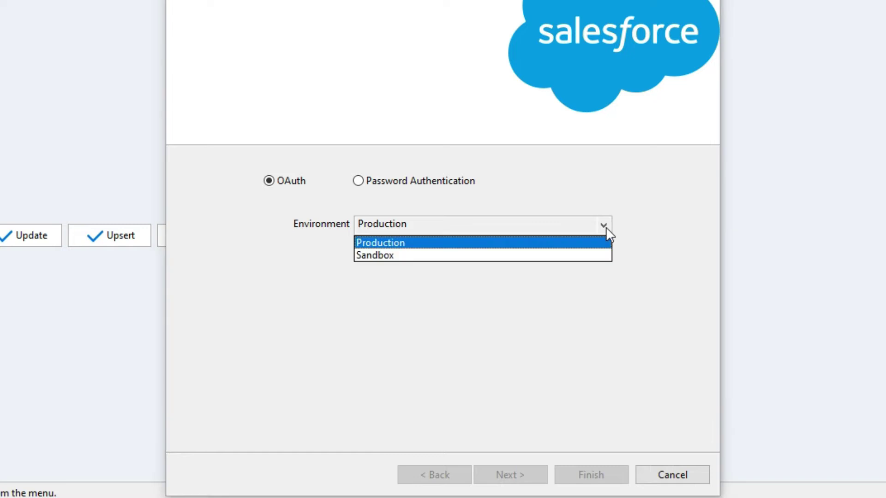
click(604, 226)
click(603, 225)
click(644, 227)
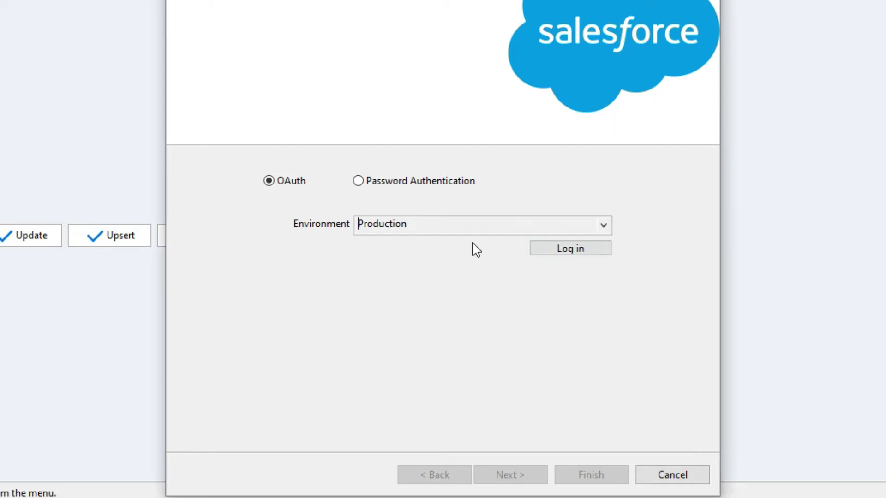
Log in to Salesforce with the username copied from the notes and the account password
click(570, 249)
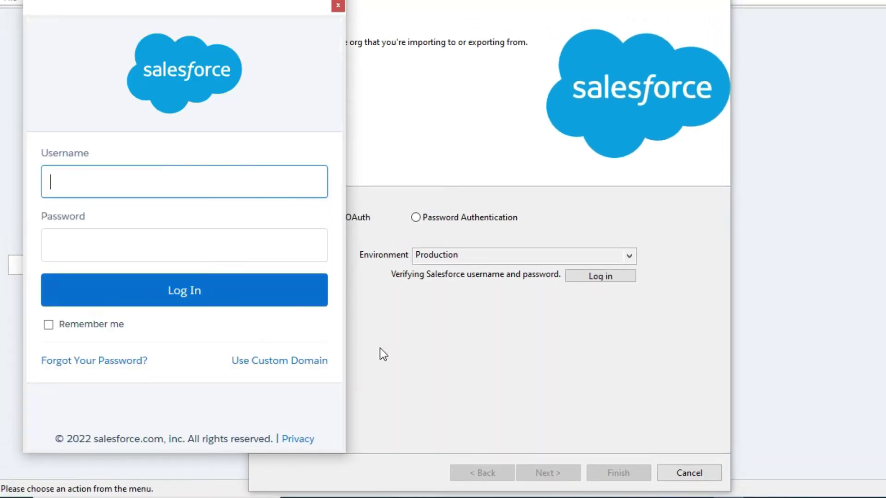
key(alt+Tab)
key(ctrl+c)
key(alt+Tab)
key(ctrl+v)
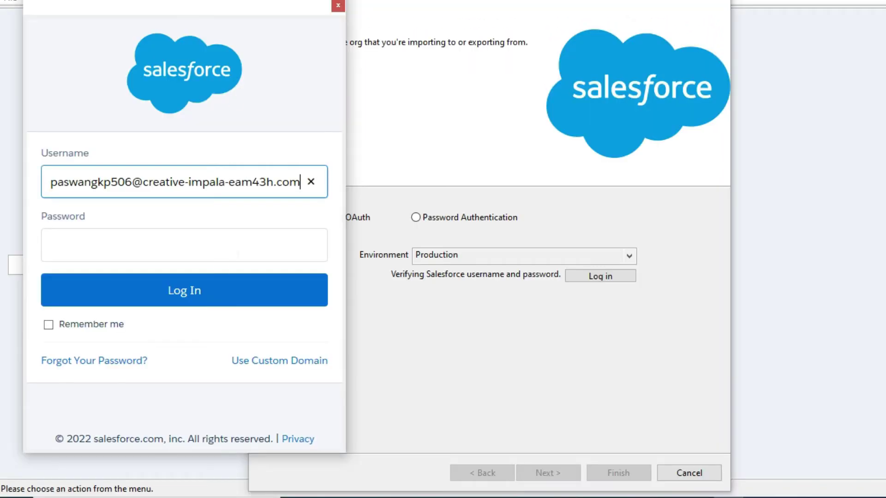
key(Tab)
text(PASSWORD123456)
click(225, 296)
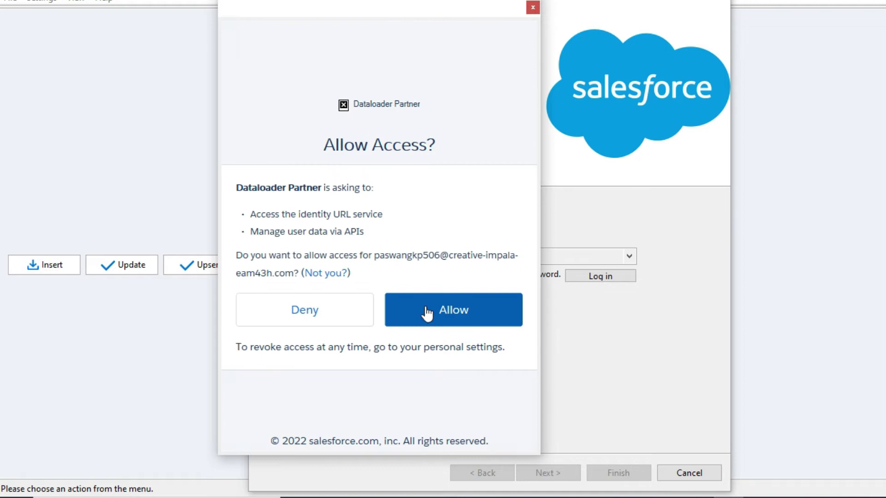
Allow Data Loader access and choose Account as the object to export
click(425, 312)
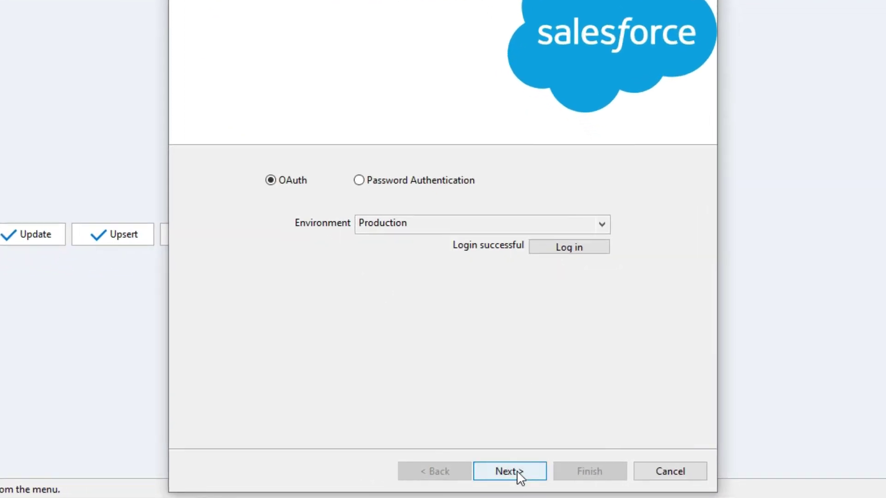
click(548, 476)
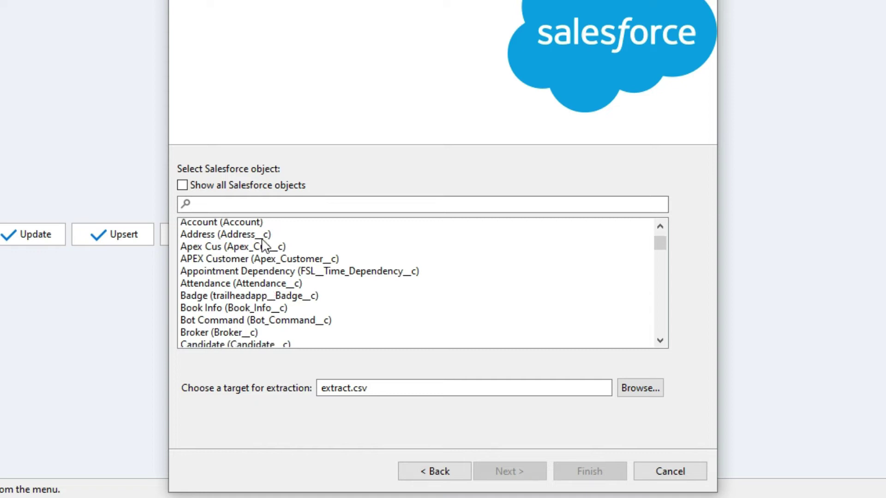
scroll(267, 258, down, 2)
scroll(262, 265, up, 2)
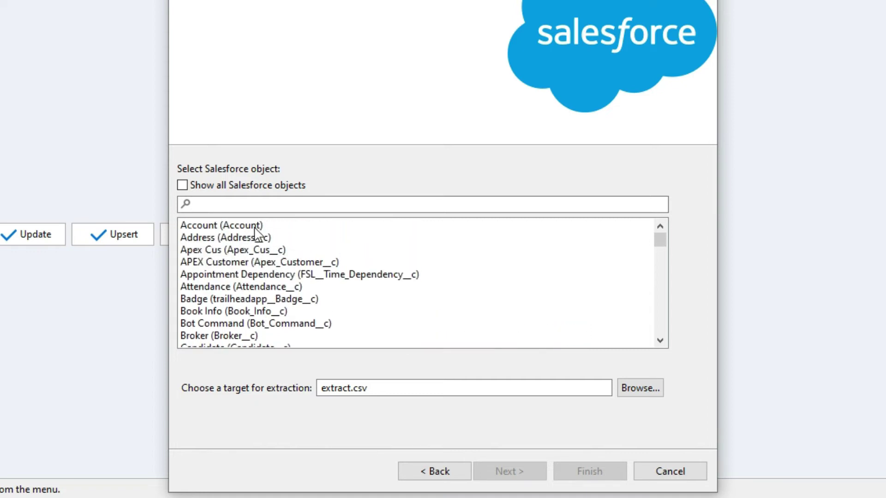
click(253, 225)
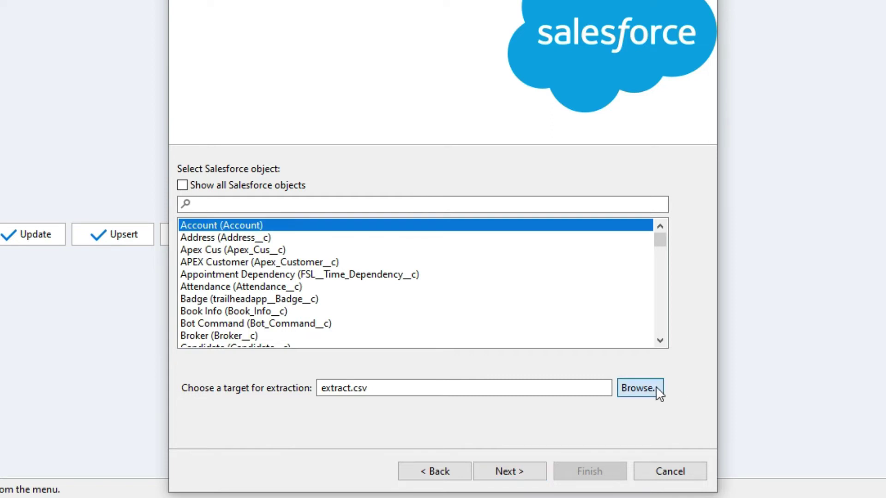
Set the export target file to D:\extractAccount2.csv
click(640, 388)
click(371, 237)
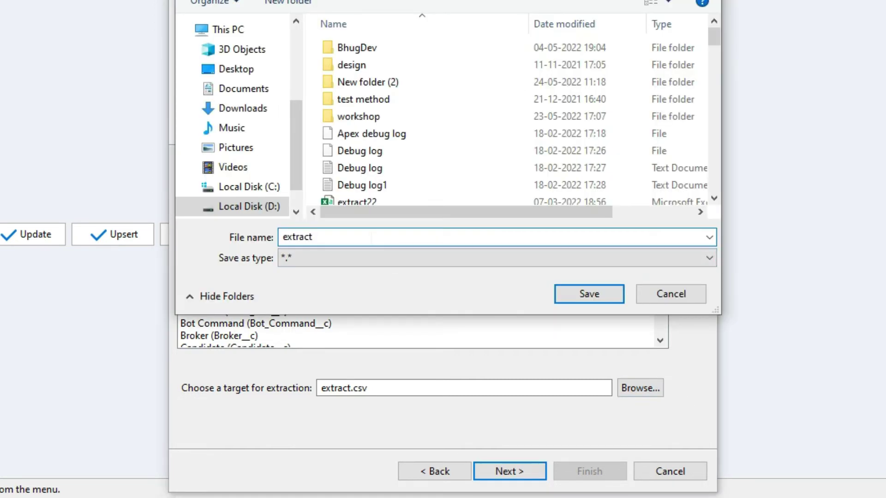
text(Account2.csv)
click(598, 295)
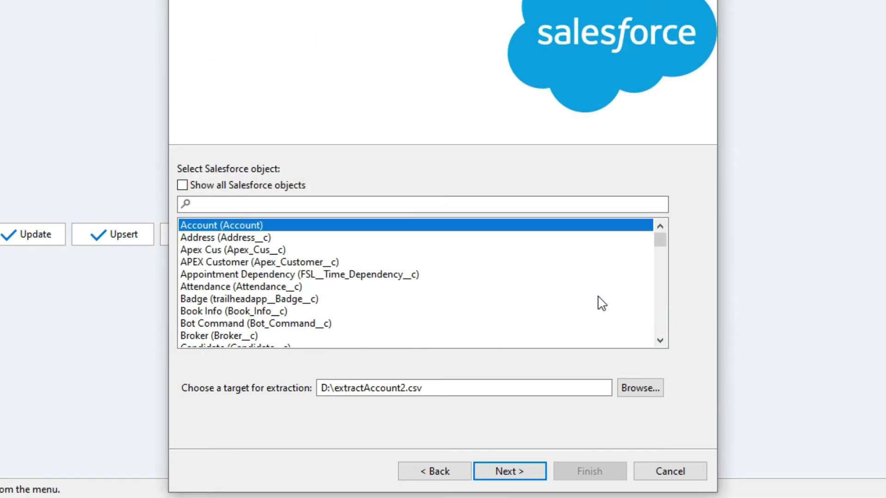
Run the query 'Select Id FROM Account', extracting 52 records, and dismiss the results summary
click(502, 474)
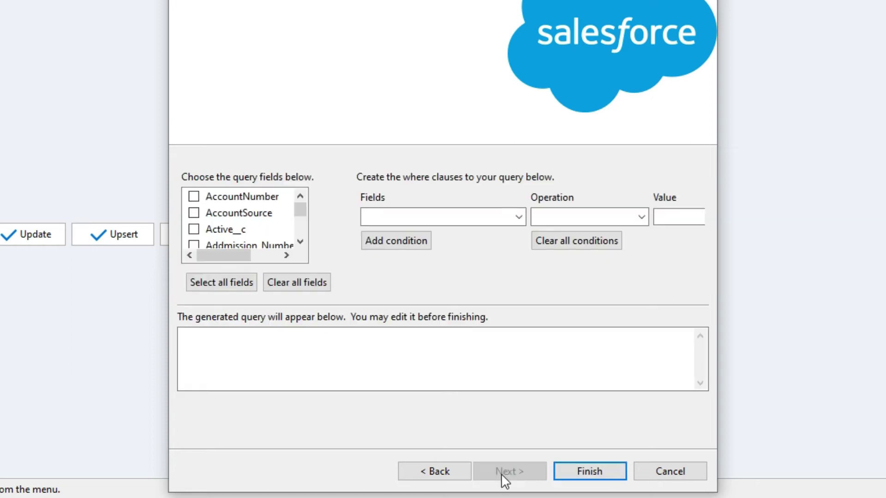
scroll(280, 226, down, 5)
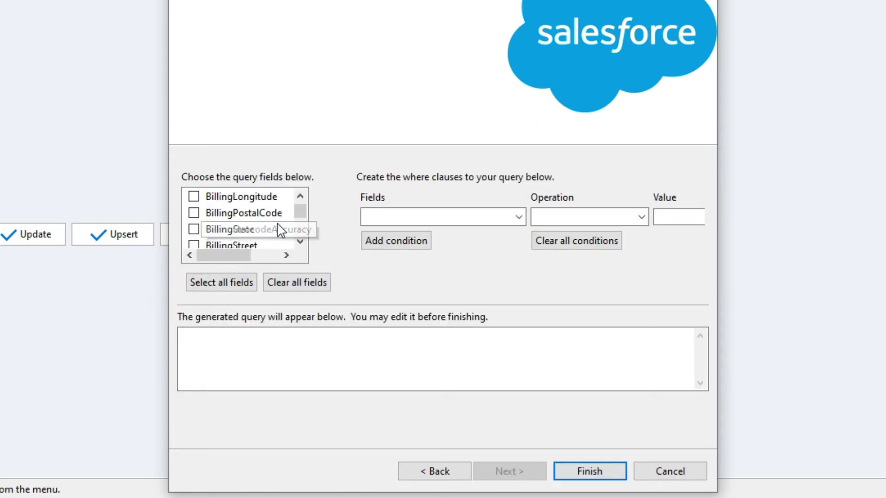
scroll(277, 227, down, 12)
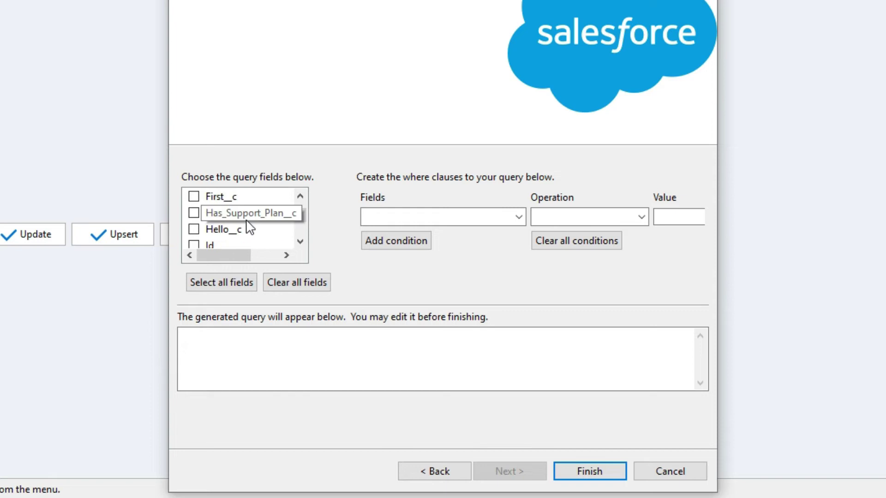
click(194, 246)
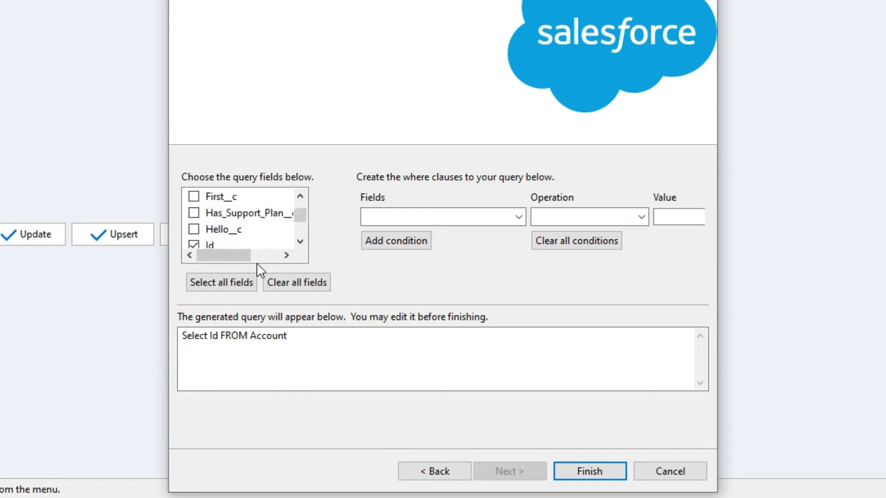
click(591, 465)
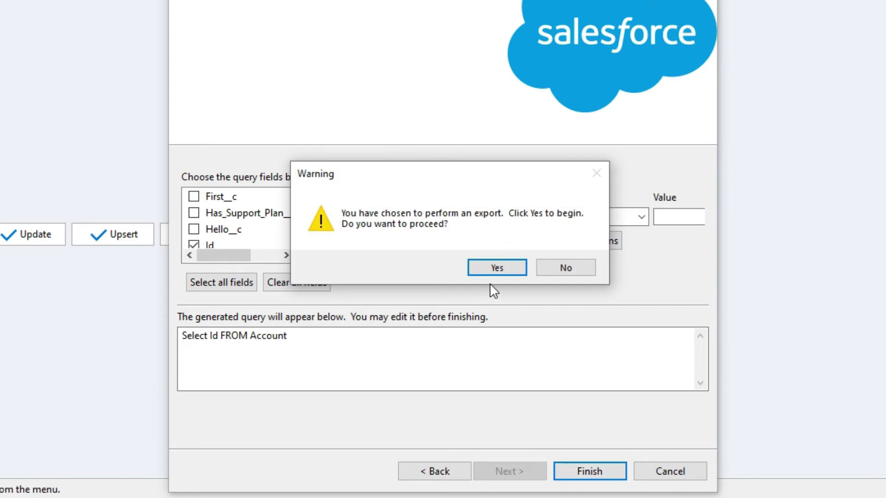
click(489, 271)
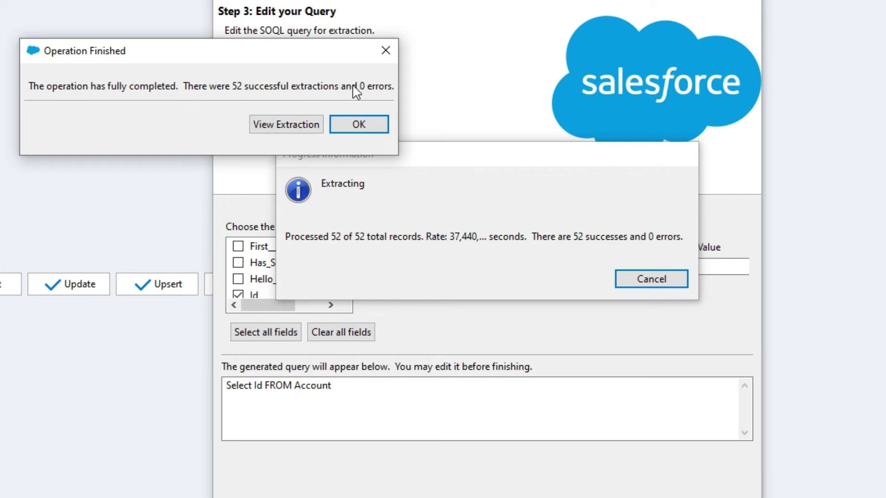
click(366, 126)
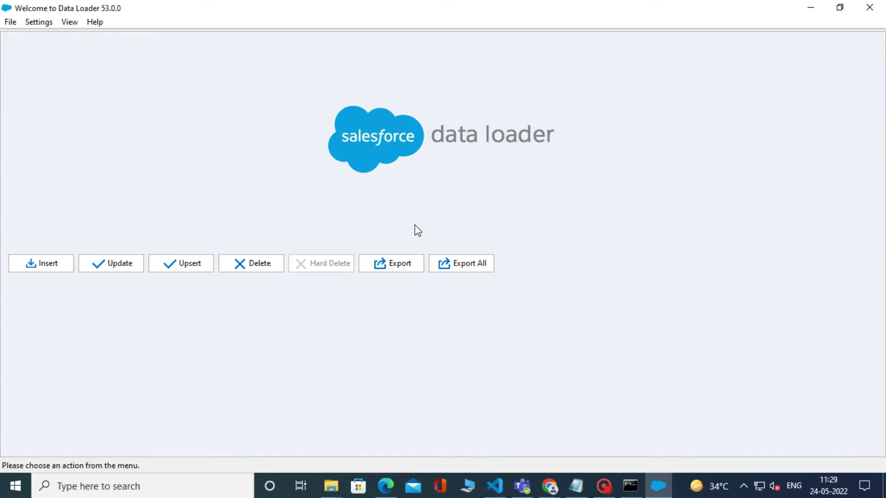
Set up an Account delete from D:\extractAccount2.csv and acknowledge the 52 records loaded
click(258, 264)
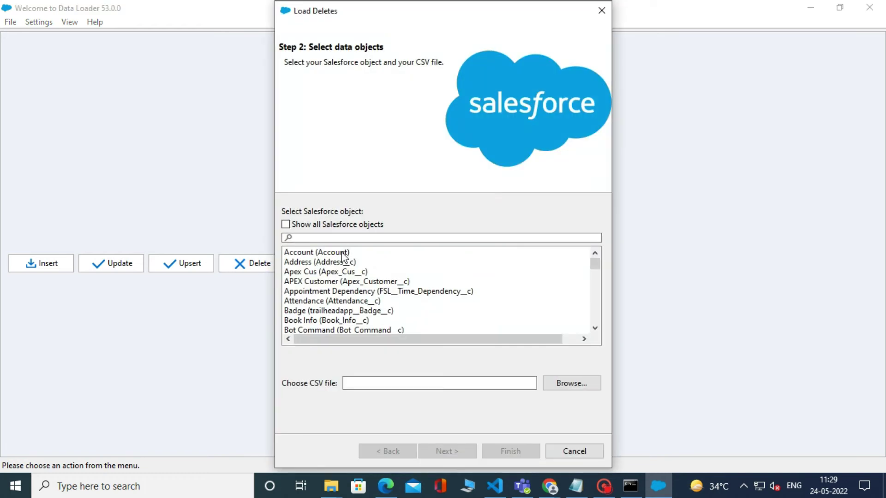
click(341, 253)
click(573, 383)
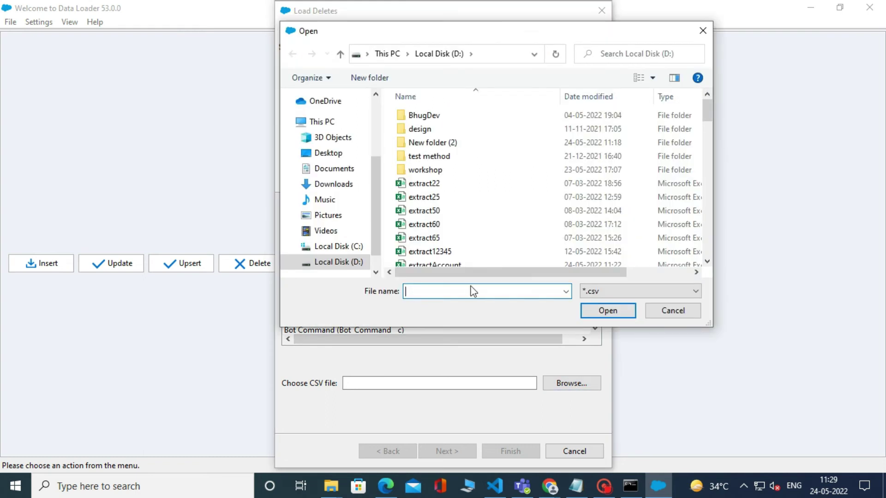
scroll(470, 261, down, 1)
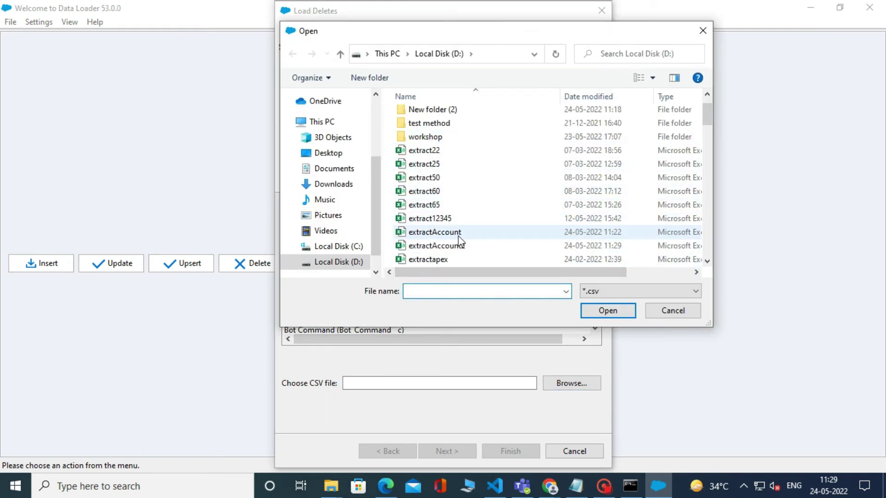
click(462, 252)
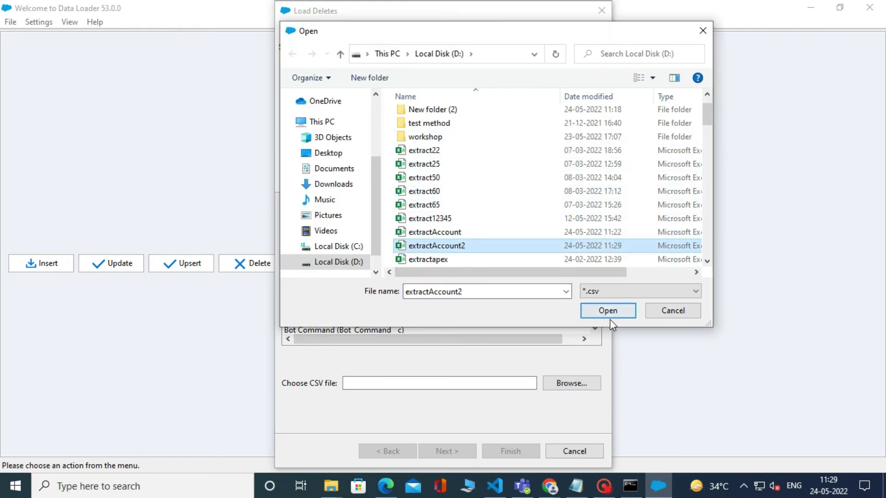
click(607, 311)
click(446, 448)
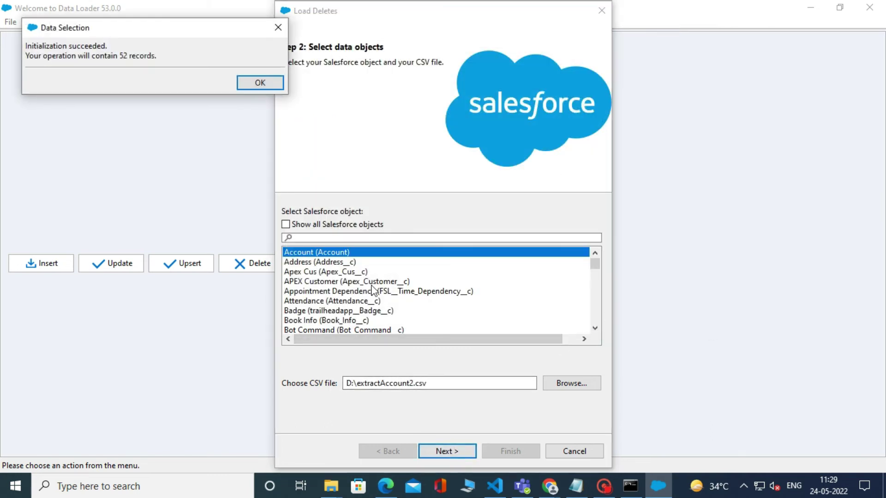
click(261, 83)
Auto-match the CSV's ID column to the Account Id field and accept the mapping
click(408, 218)
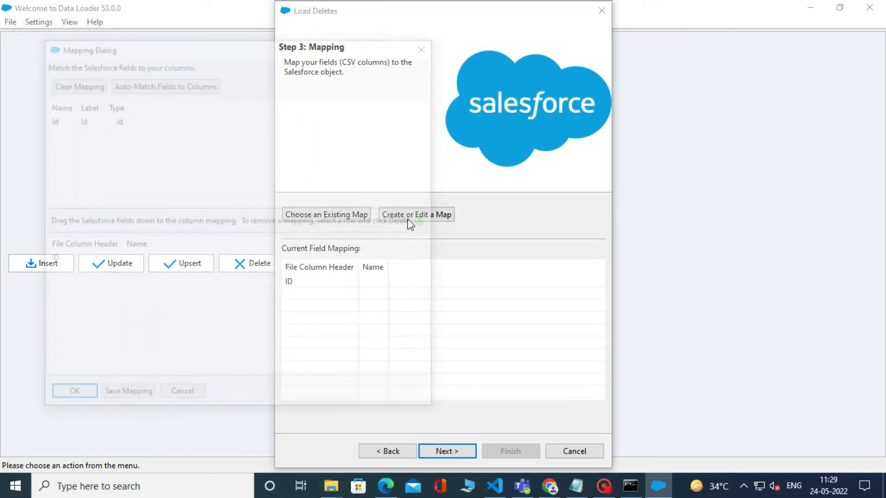
click(165, 84)
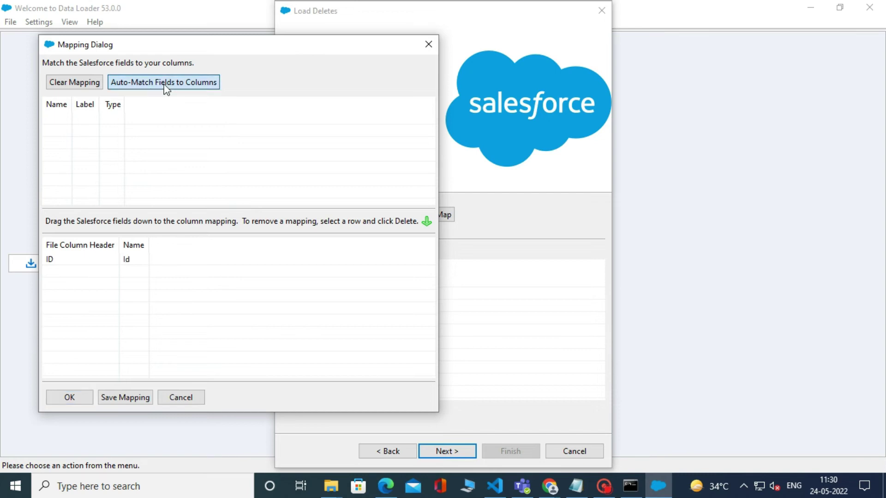
click(76, 400)
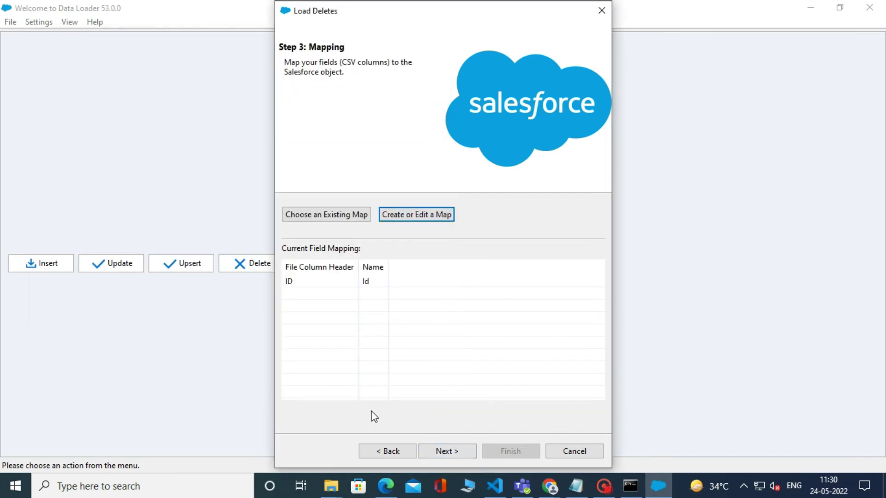
Run the Account delete, confirming the delete and the Recycle Bin warning
click(446, 453)
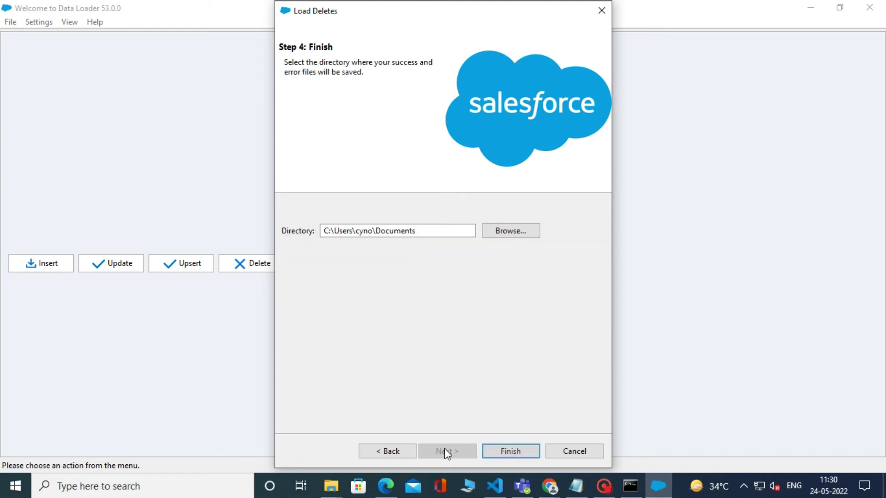
click(511, 454)
click(499, 294)
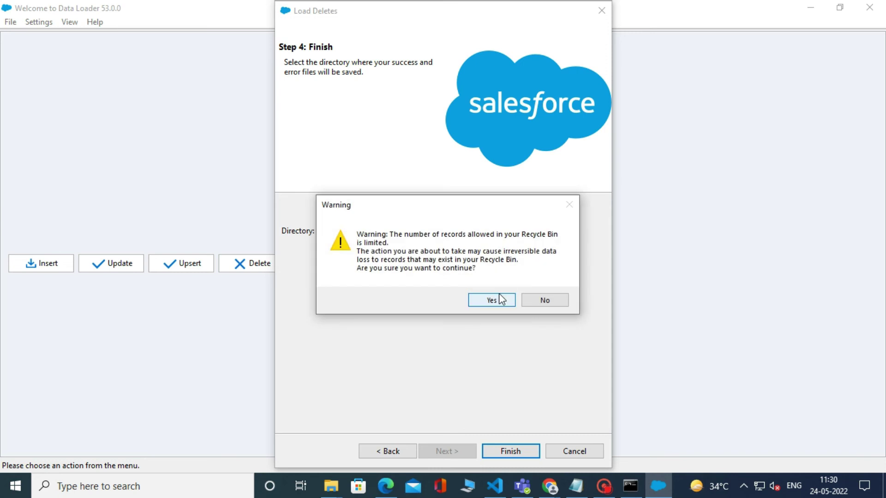
click(487, 305)
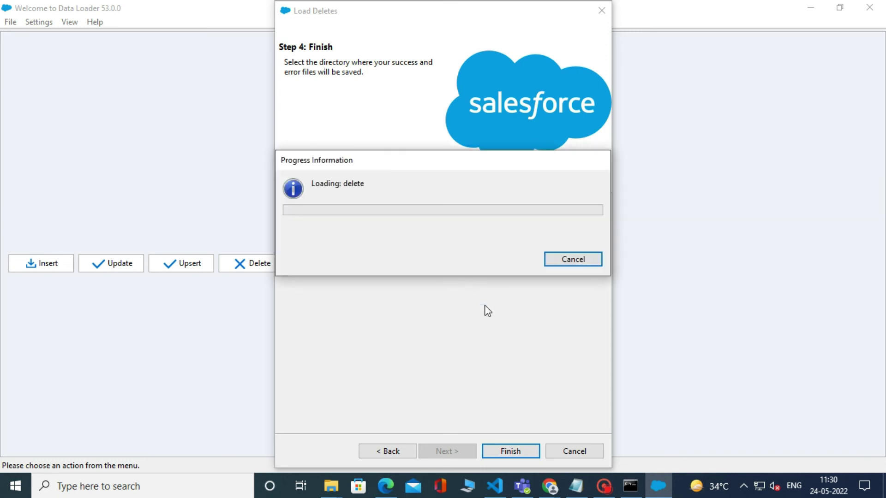